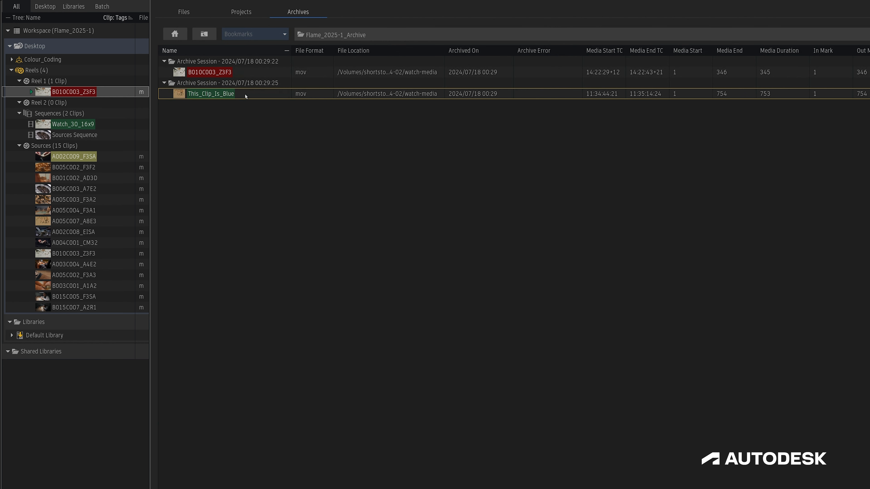
Restore the archived clip This_Clip_Is_Blue into Reel 2 and show the options available for it.
drag(245, 96, 48, 103)
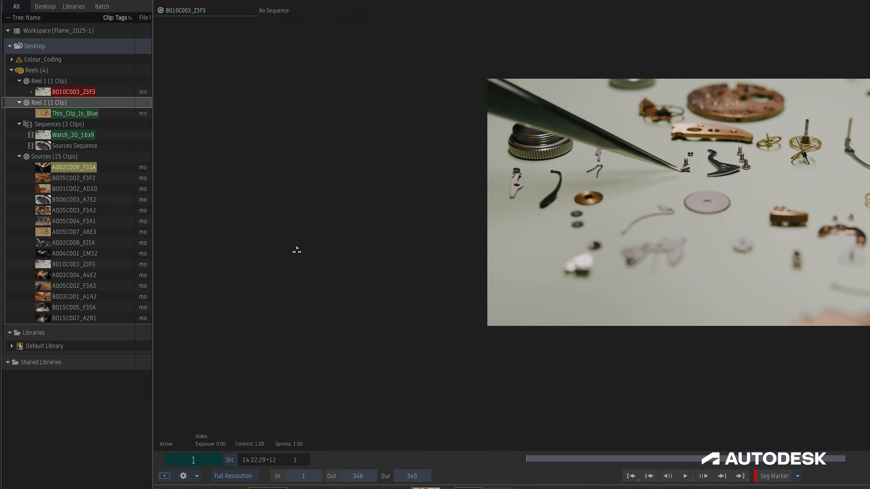
right_click(48, 116)
mouse_move(67, 209)
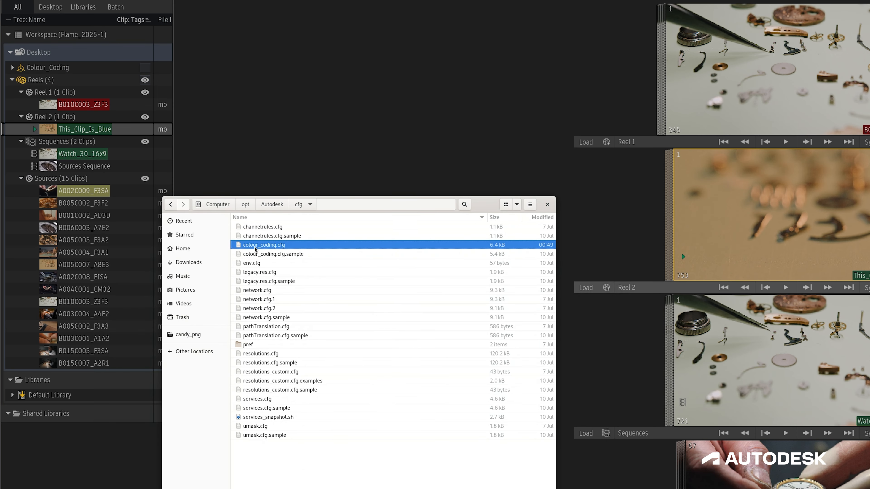
Open colour_coding.cfg from the file manager in a text editor and look through its colour definitions.
double_click(255, 245)
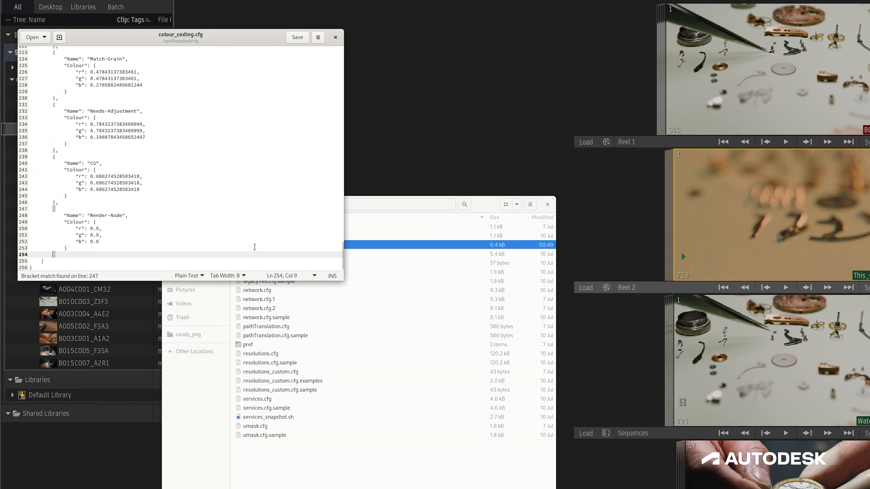
drag(341, 258, 339, 40)
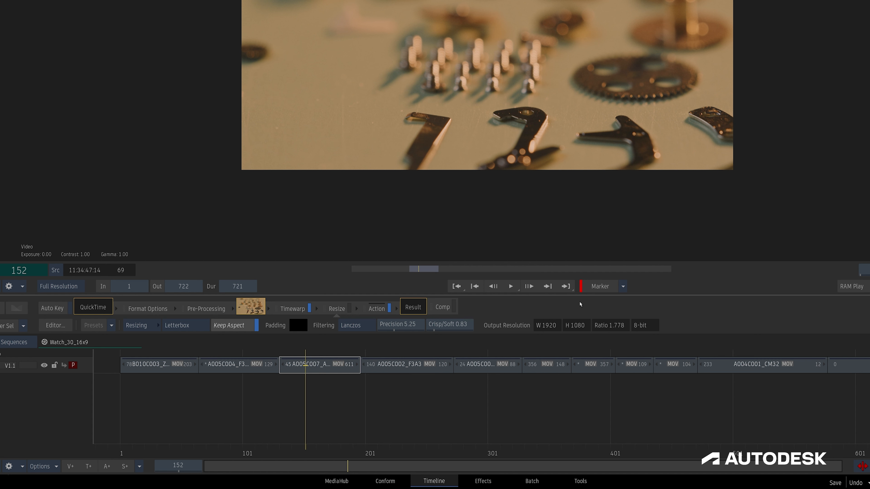
click(69, 286)
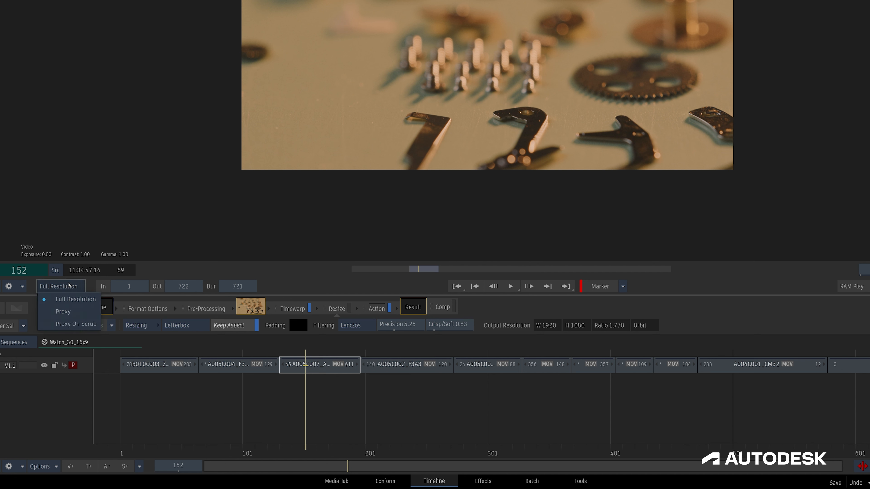
click(68, 286)
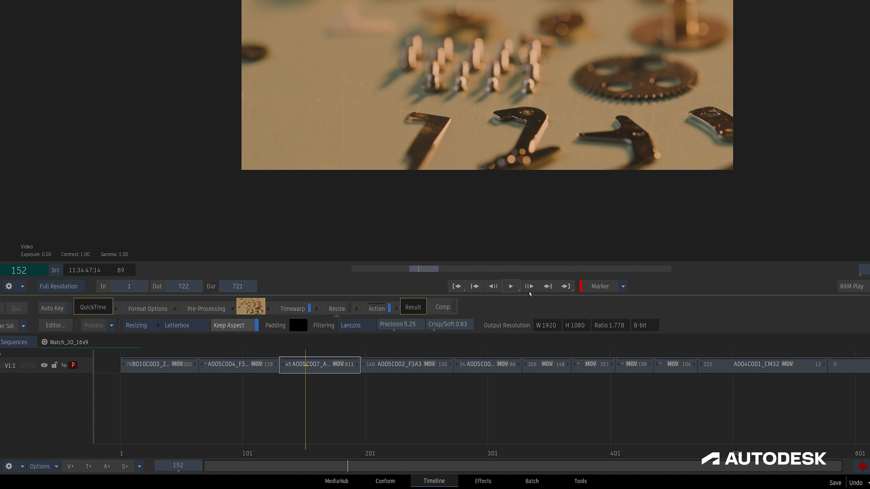
Add a timeline marker at frame 152 of Watch_30_16x9 using the Keying colour.
click(622, 286)
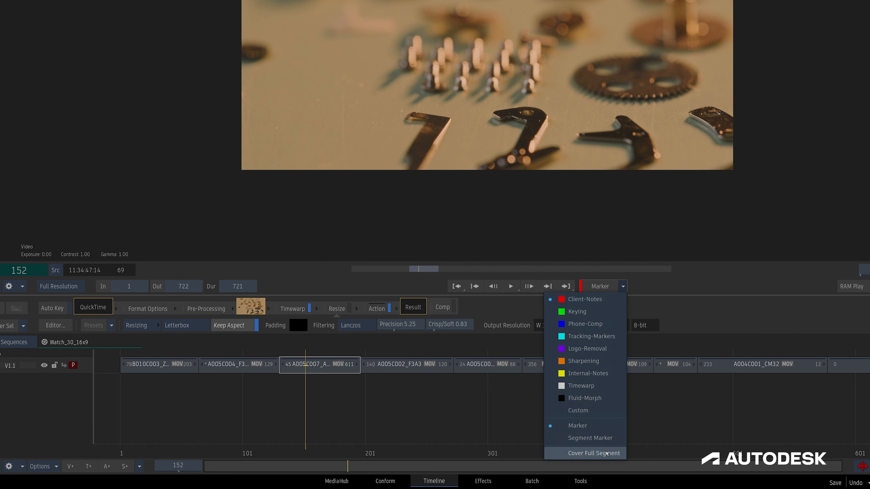
click(587, 312)
click(587, 199)
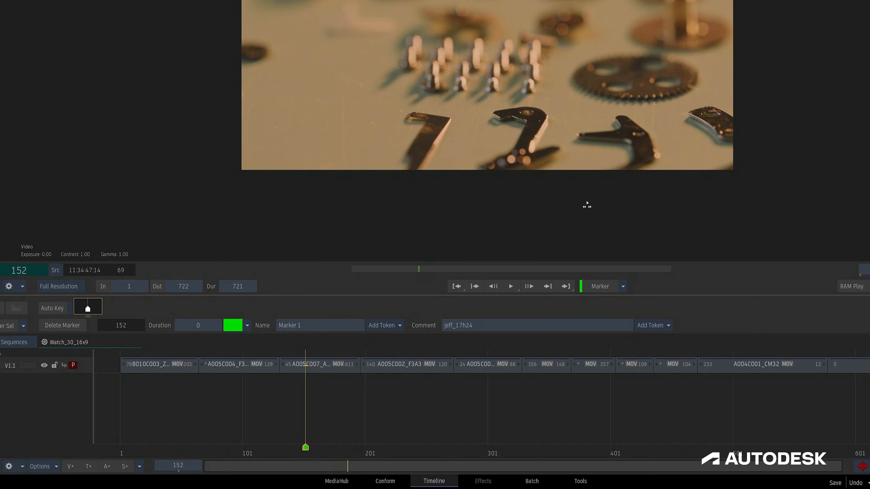
Change the marker type to Segment Marker and add one at frame 174 with the default name and comment.
click(332, 458)
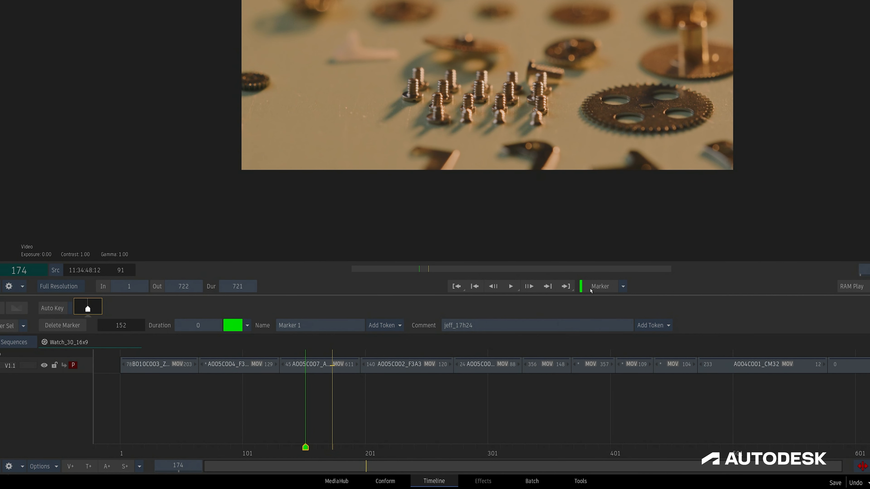
click(623, 286)
click(591, 438)
click(599, 287)
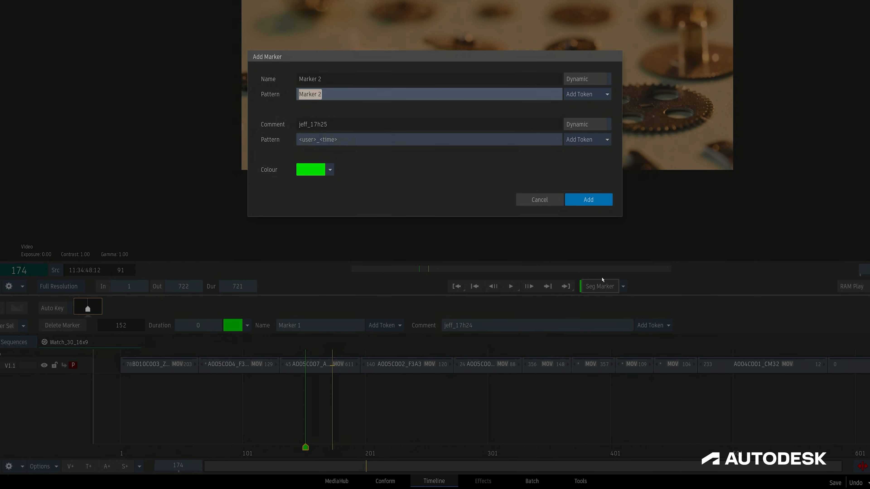
click(588, 200)
Enable Cover Full Segment and add a segment marker spanning the A005C002_F3A3 segment at frame 234.
key(shift+Right)
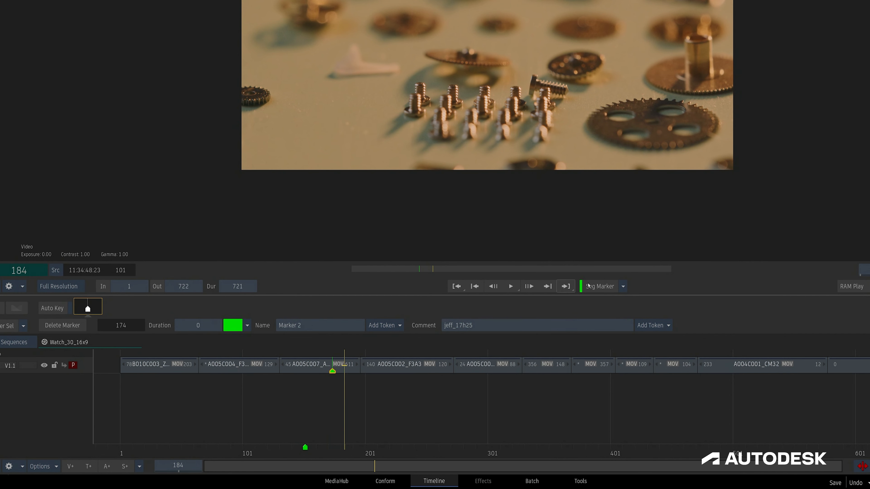
click(622, 287)
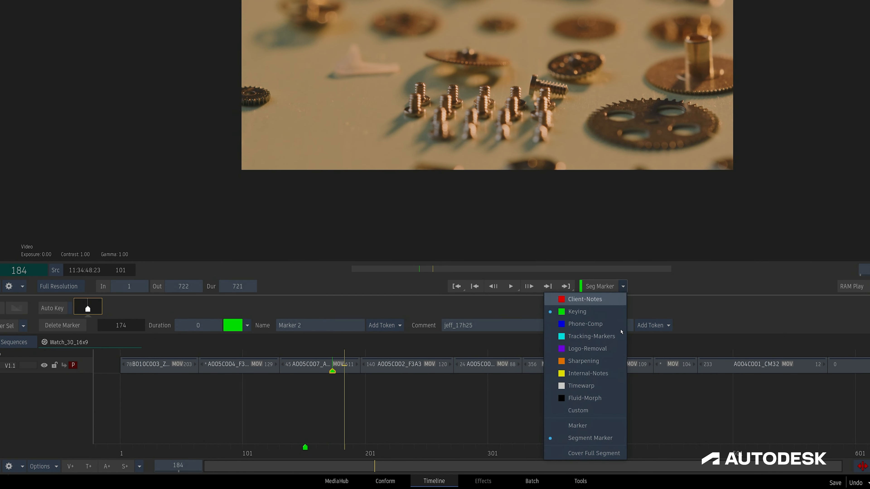
click(602, 452)
click(407, 452)
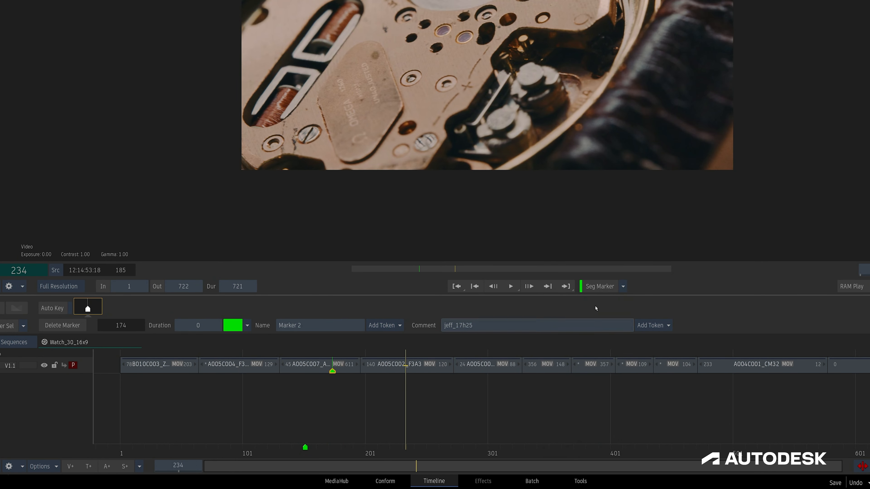
click(600, 287)
click(588, 200)
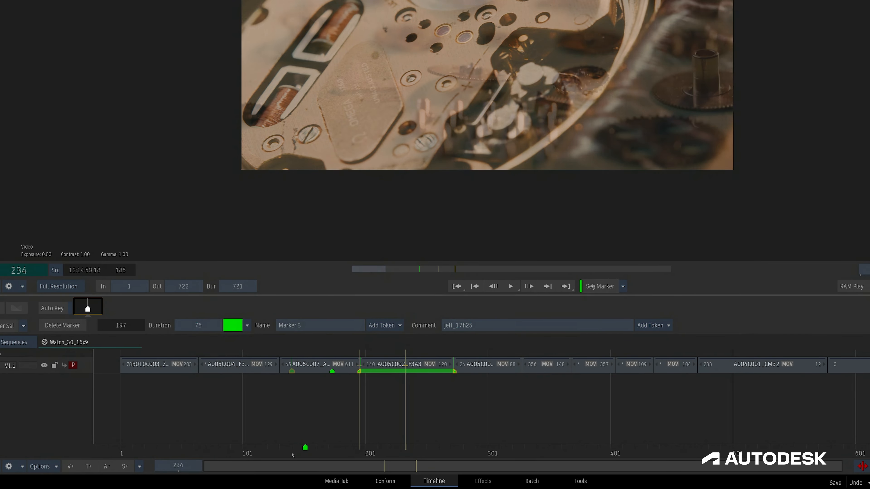
Add a segment marker at frame 196 whose name pattern uses a three-digit marker index token, "Marker <marker###>".
click(599, 286)
key(End)
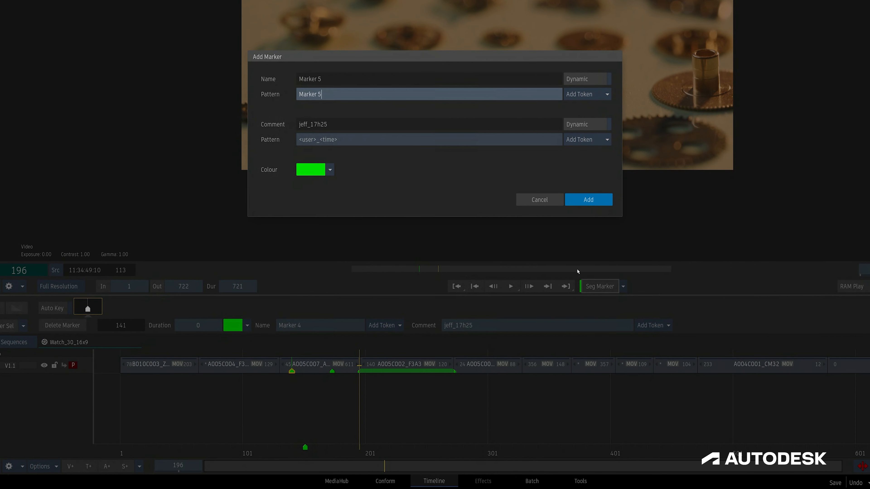
key(BackSpace)
key(BackSpace)
click(586, 95)
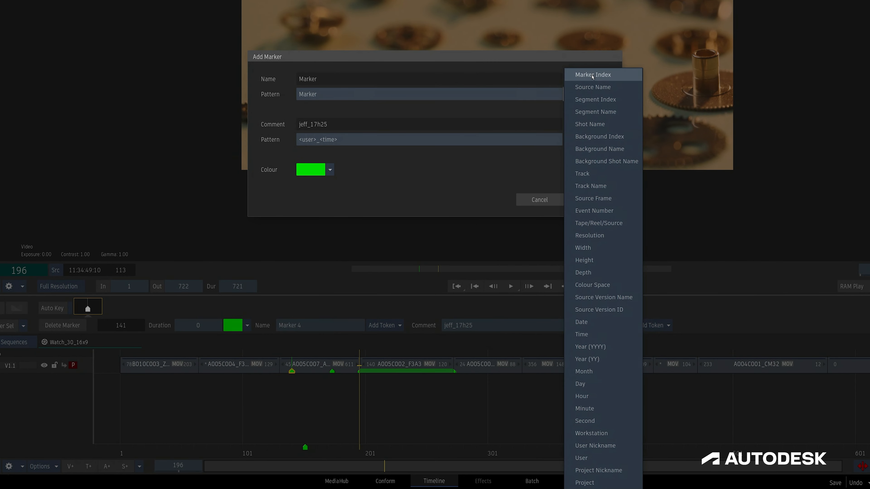
click(592, 75)
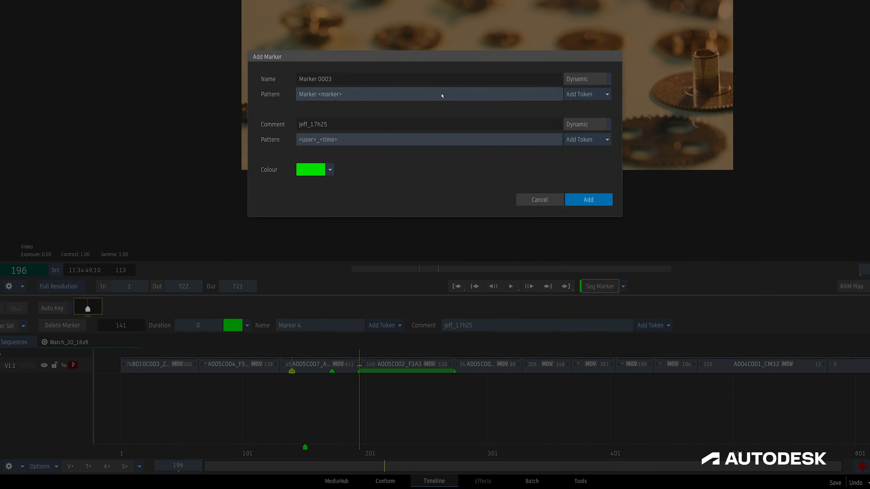
text(###)
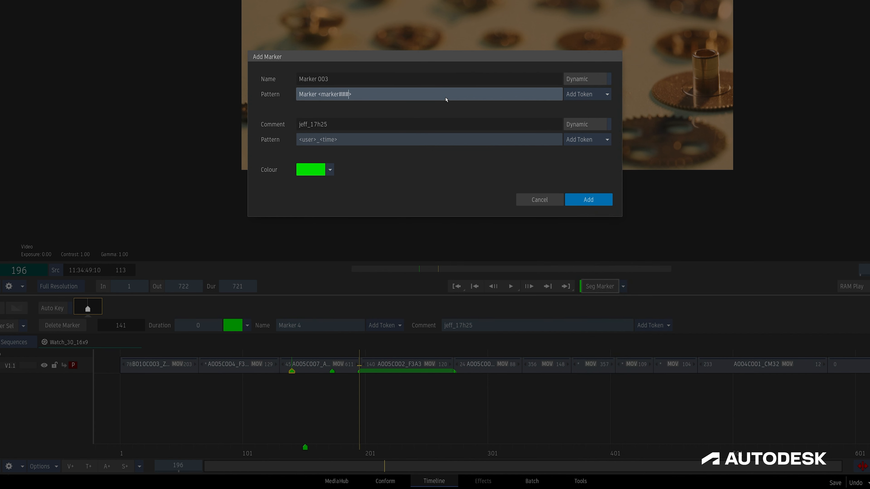
click(588, 199)
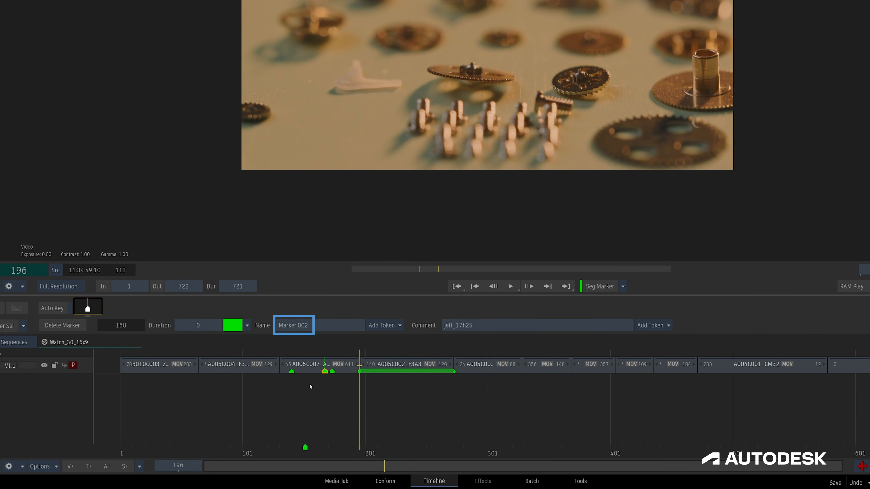
Move the new index-named segment marker to frame 137, ahead of the other markers in the A005C007 segment.
click(292, 371)
click(286, 372)
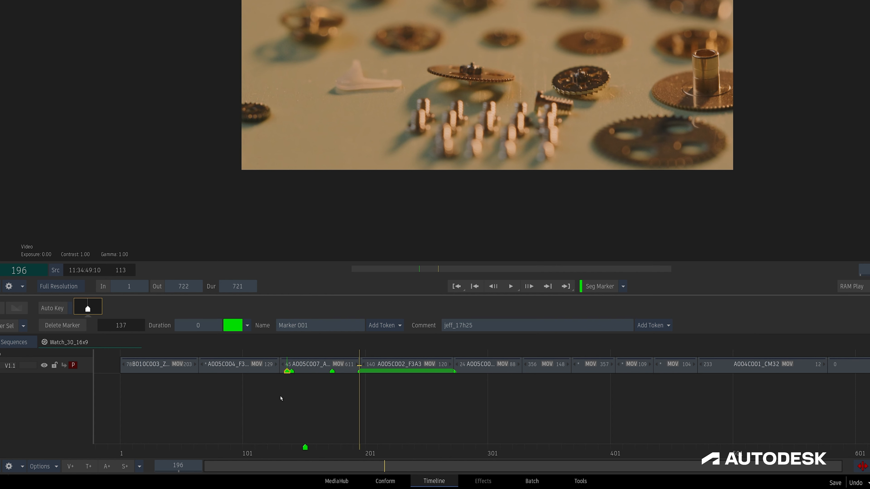
Move the timeline marker Marker 1 to frame 174 and lock its location.
click(305, 454)
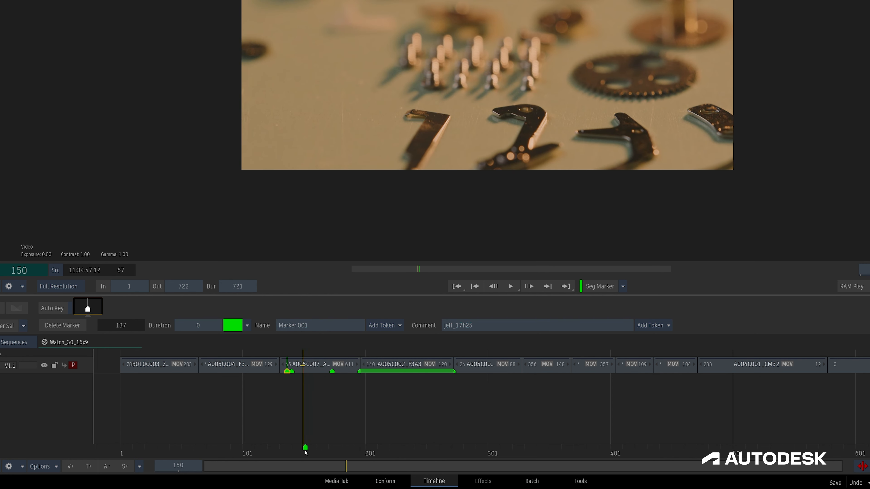
drag(306, 448, 337, 447)
right_click(335, 447)
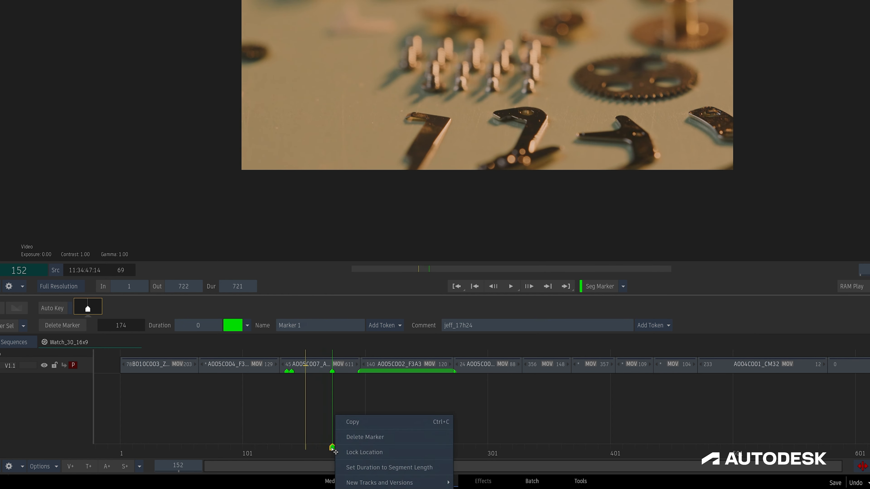
click(400, 455)
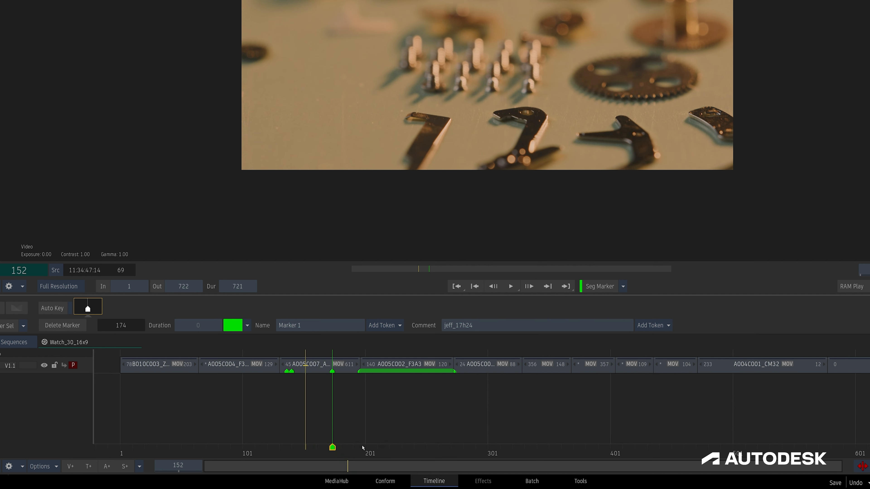
Try renaming the A005C007_A8E3 segment with the pattern "A005C007_A8E3_<marker name>".
click(320, 372)
key(ctrl+r)
click(359, 138)
text(_A8E3_)
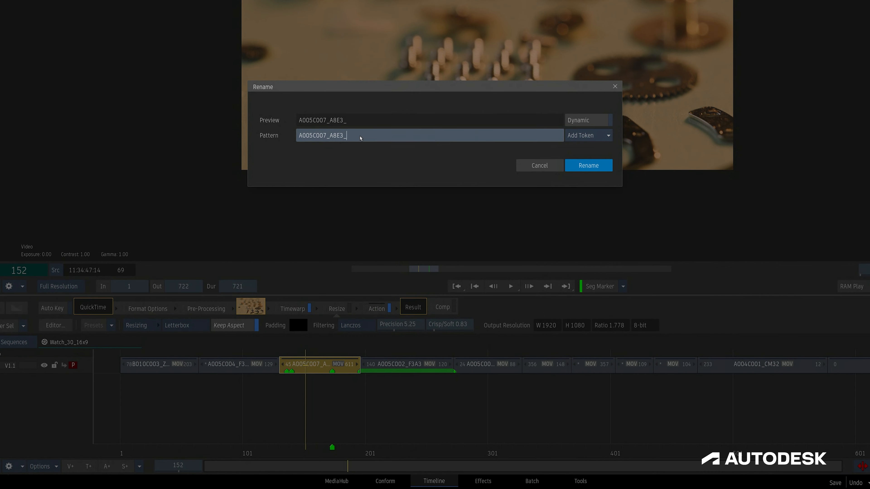
click(578, 135)
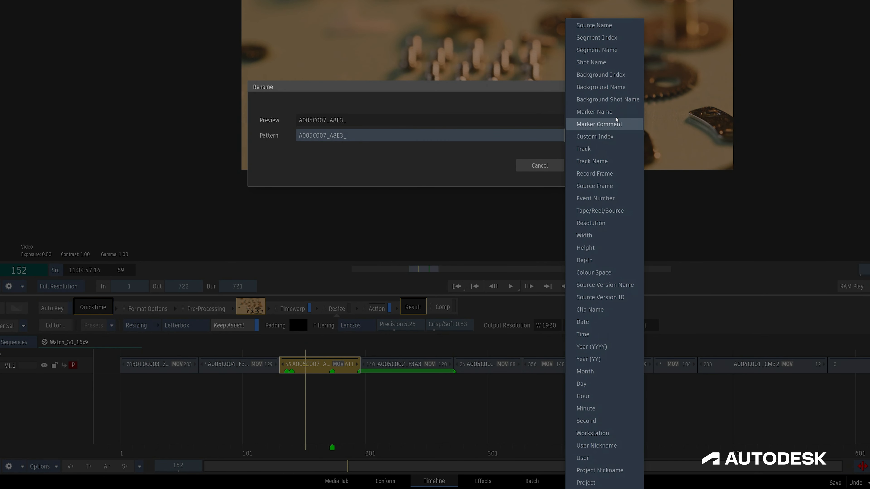
click(612, 113)
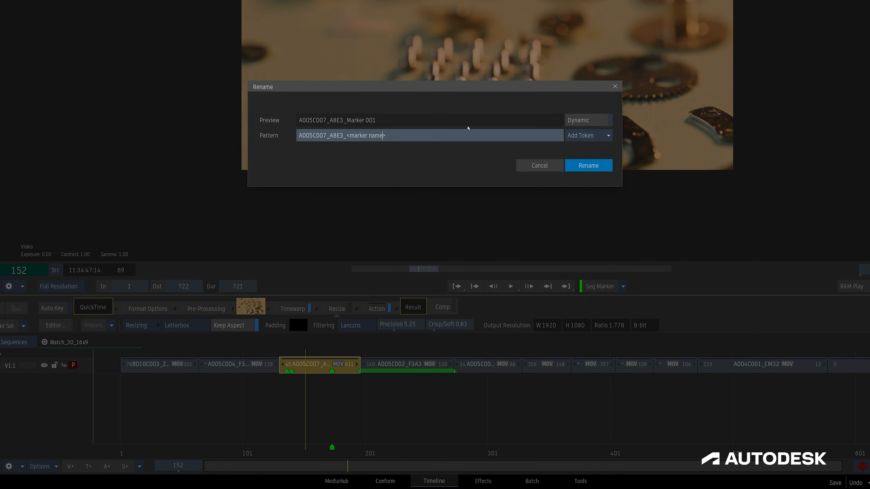
Preview the marker name token with the modifiers @2, @3 and +1, and leave without renaming the segment.
text(@2)
key(BackSpace)
text(3)
key(BackSpace)
key(BackSpace)
text(+1)
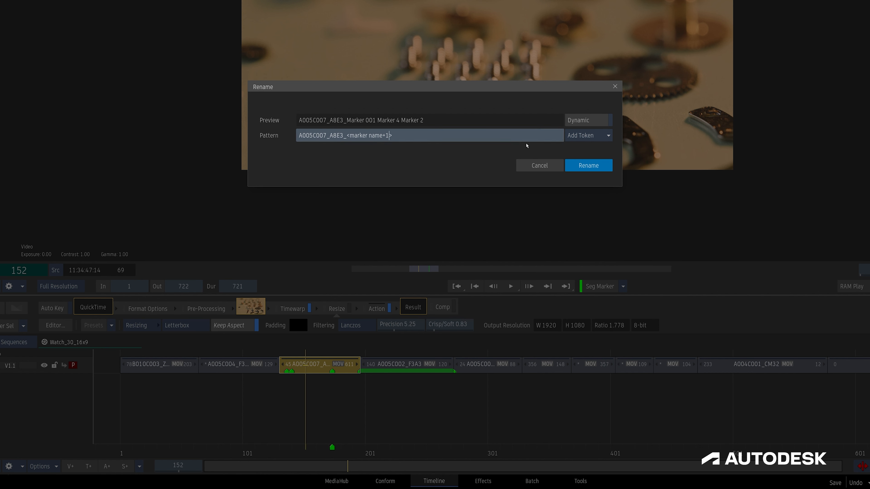
click(544, 166)
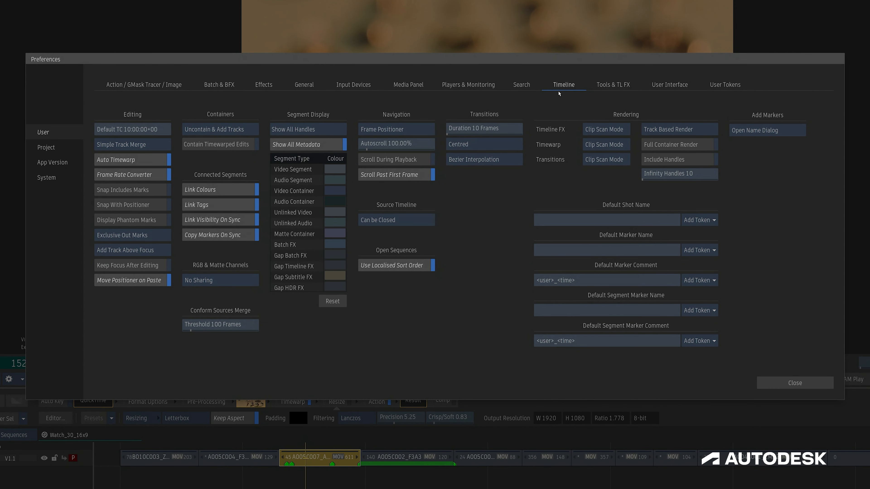
Set the Add Markers preference to Open Comment Dialog and test it by starting a segment marker, without adding it.
click(765, 130)
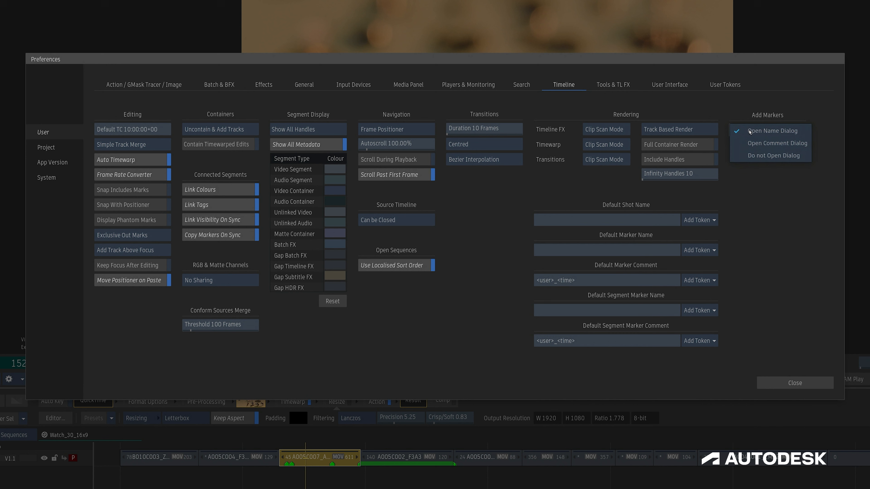
click(777, 143)
click(784, 383)
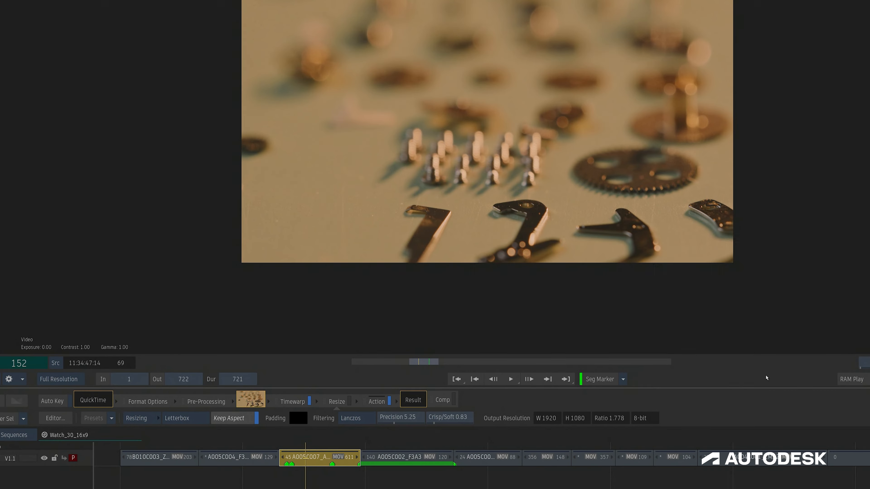
click(591, 379)
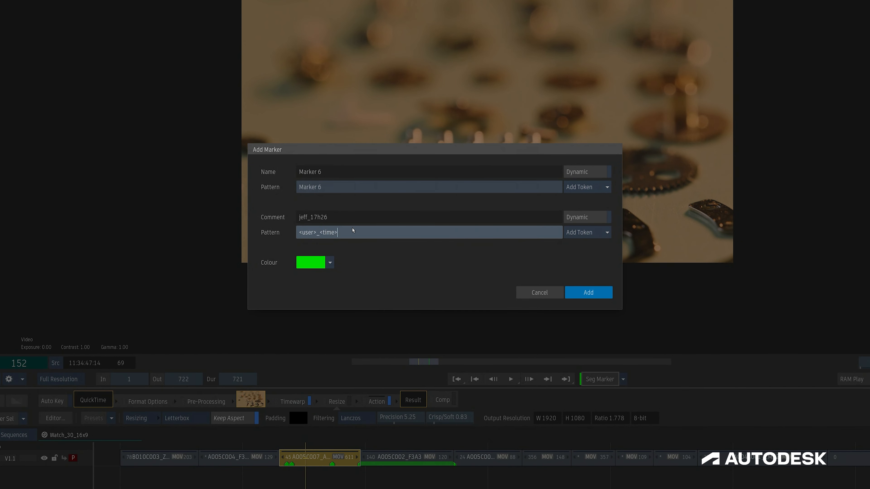
click(522, 293)
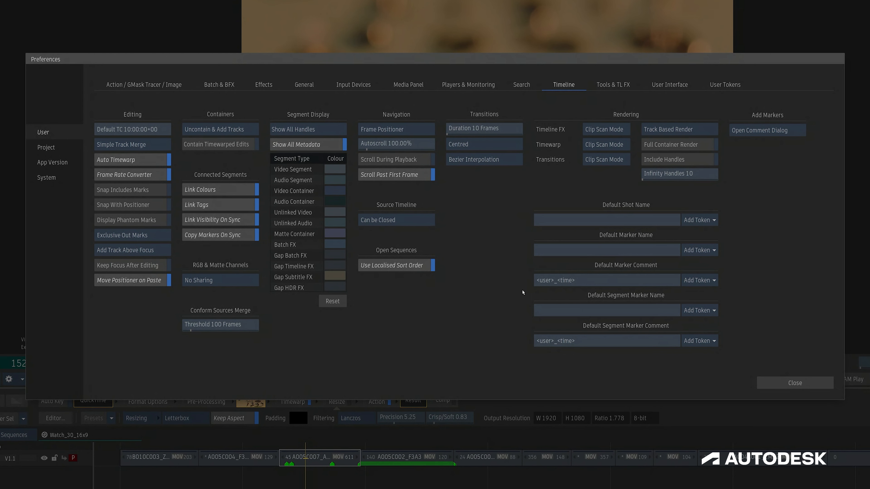
Set the Add Markers preference to Do not Open Dialog and add a timeline marker at frame 303.
click(767, 130)
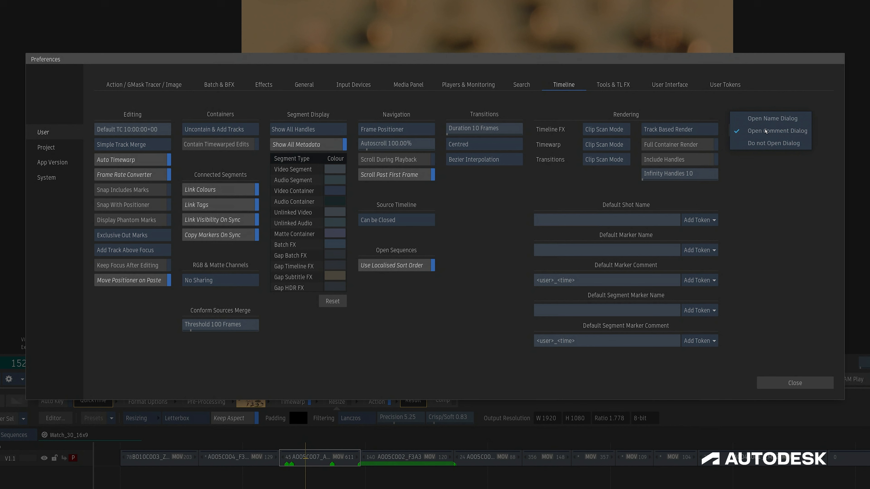
click(767, 147)
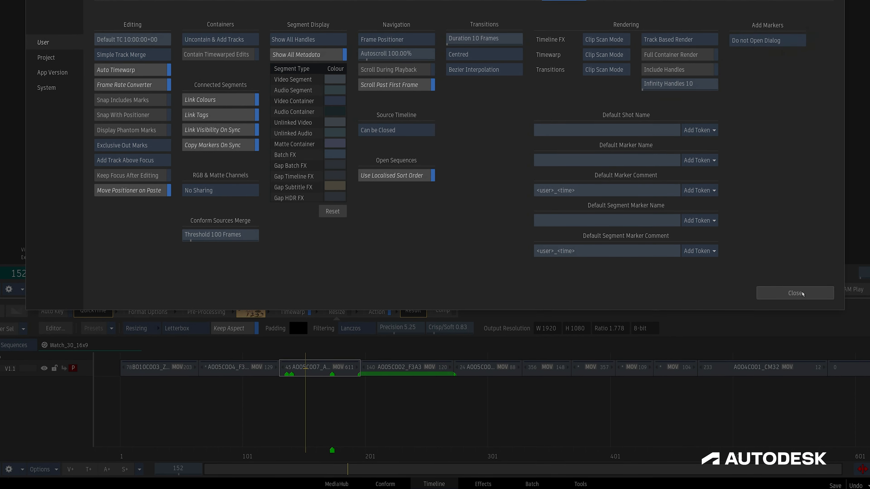
click(802, 385)
click(491, 454)
key(alt+m)
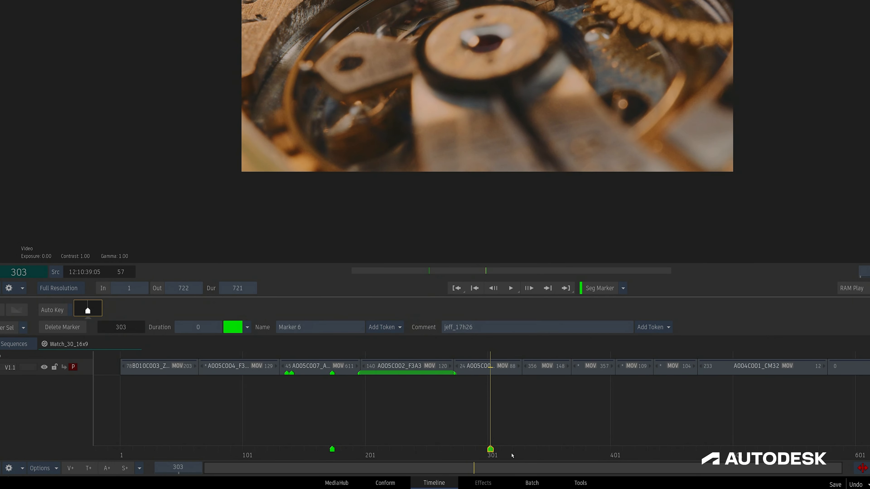
Add a timeline marker at frame 346 and segment markers at frames 384 and 419.
click(543, 455)
key(backslash)
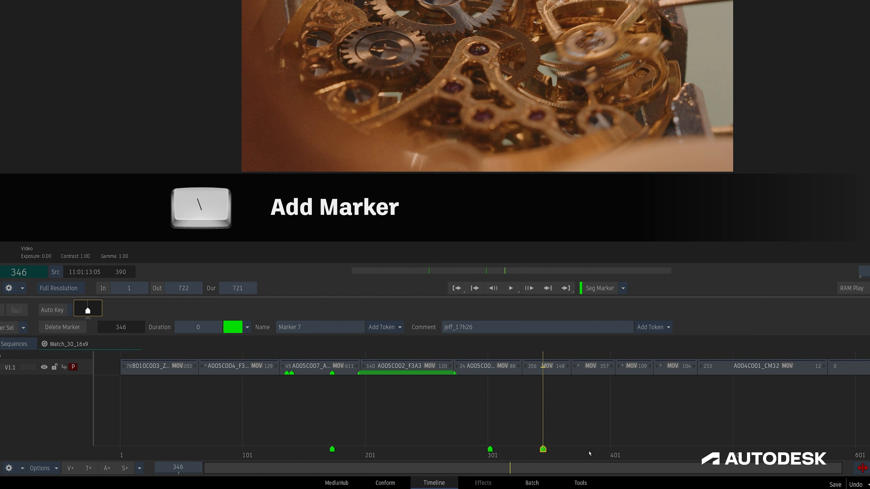
click(589, 454)
key(backslash)
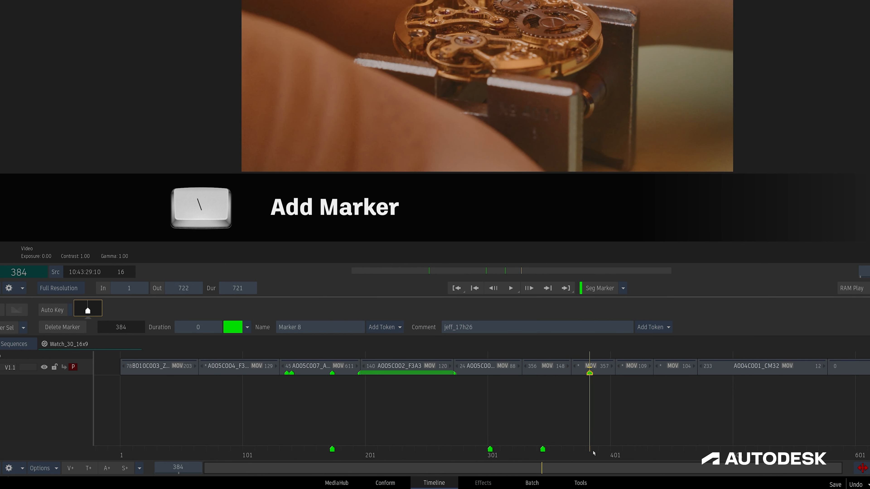
click(633, 453)
key(backslash)
Add a timeline marker spanning the segment at frame 450 and a segment marker spanning the whole A004C001_CM32 segment.
drag(652, 453, 671, 453)
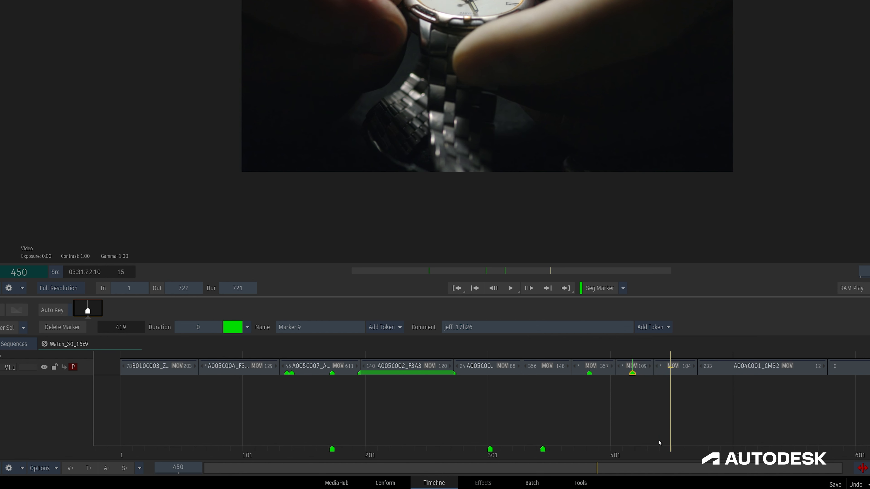
key(ctrl+backslash)
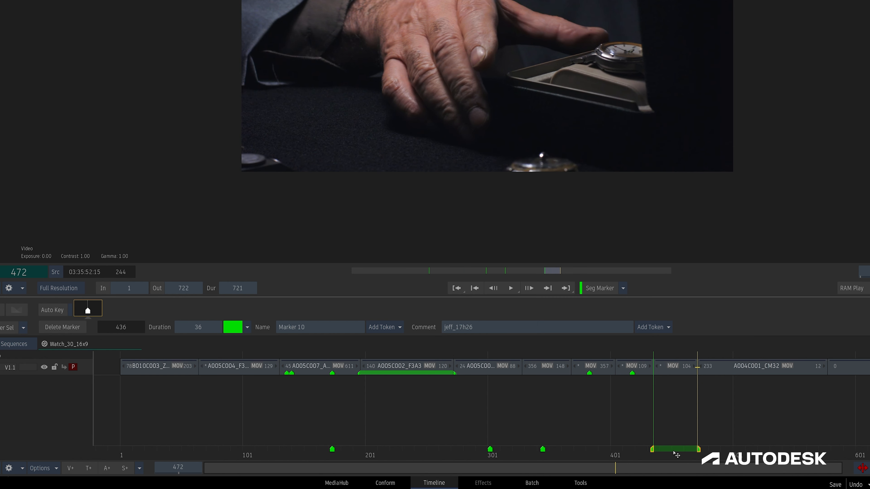
key(ctrl+shift+backslash)
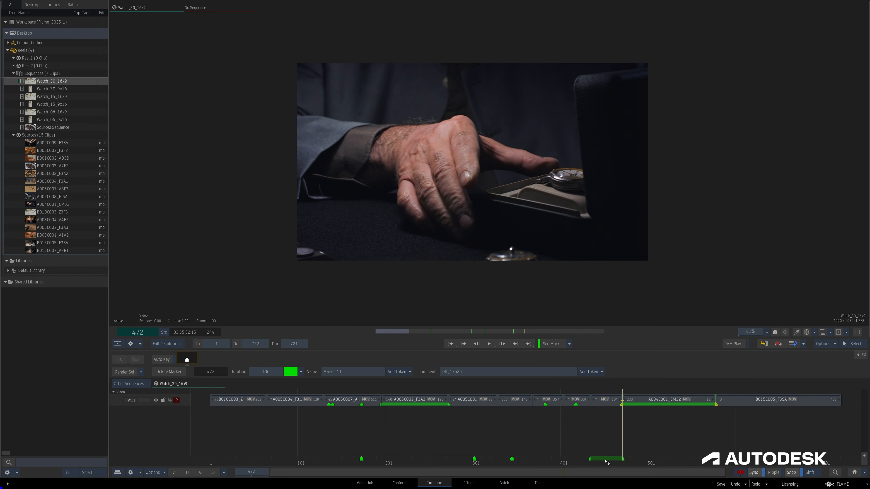
Show the marker list for Watch_30_16x9 and open the marker export dialog.
key(ctrl+5)
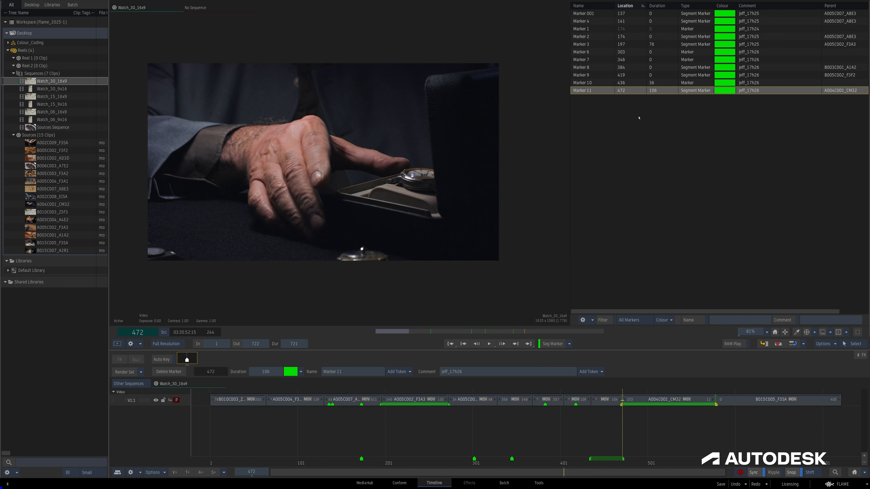
right_click(639, 118)
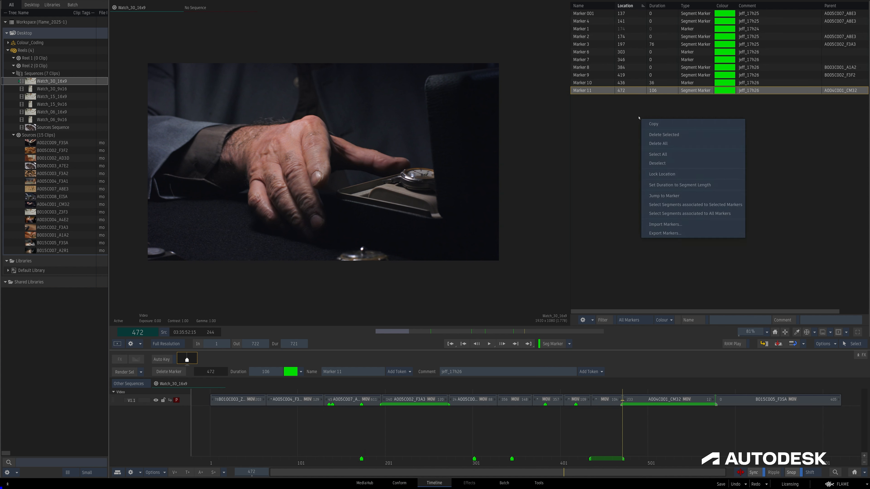
click(661, 233)
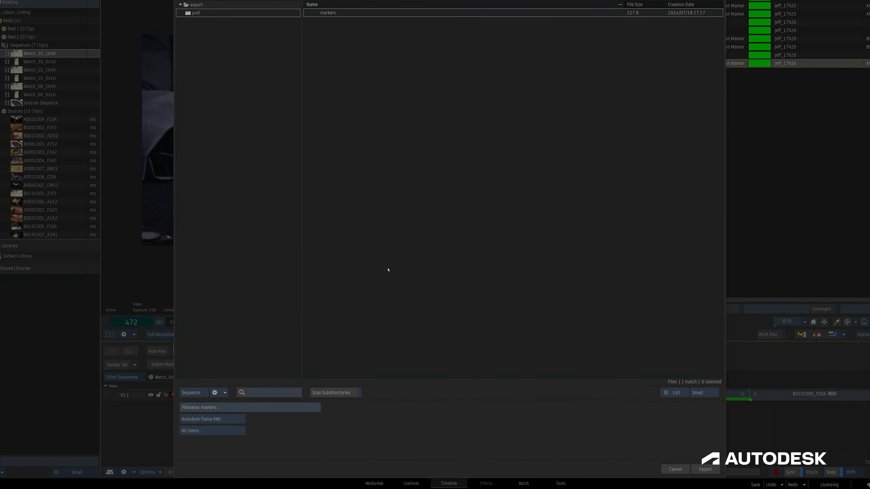
Preview the export options by trying Autodesk Flame CSV, Selected Items and the columns choice, and return to All Items and Autodesk Flame XML.
click(221, 406)
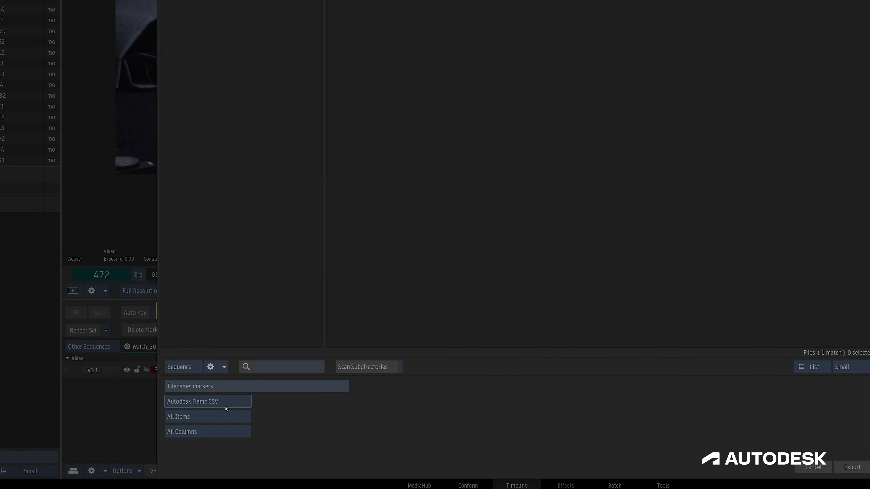
click(229, 418)
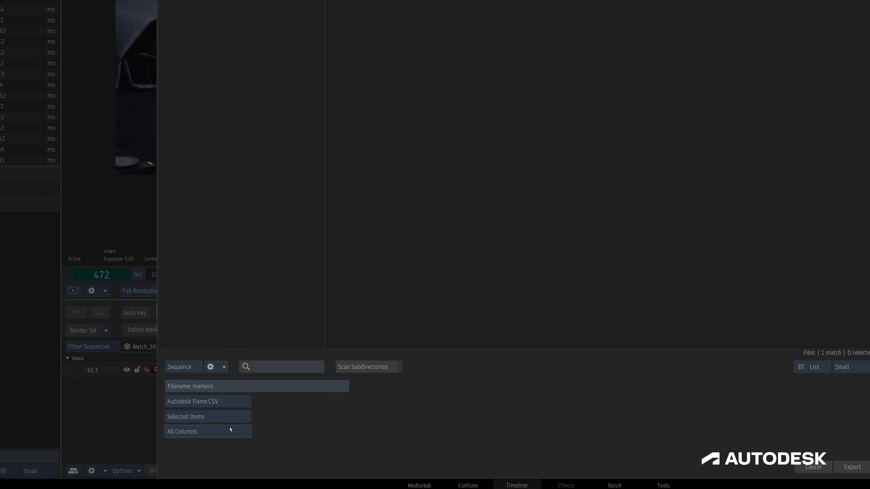
click(230, 429)
click(230, 430)
click(226, 419)
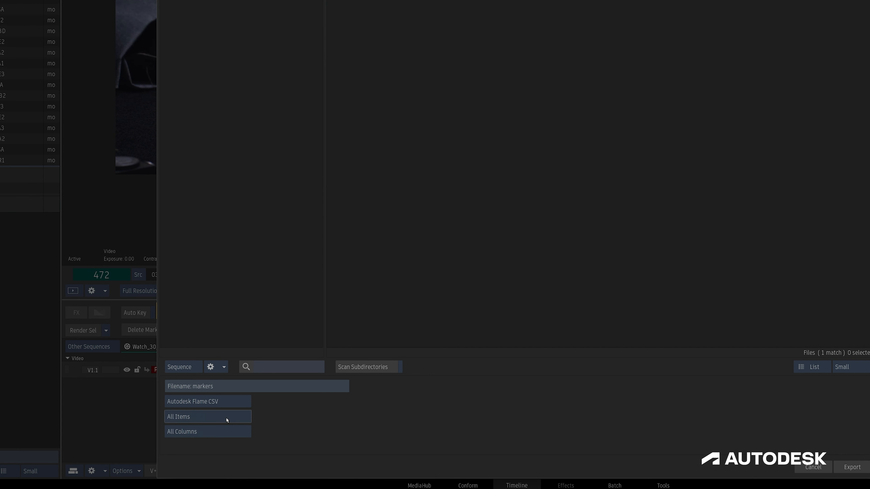
click(225, 404)
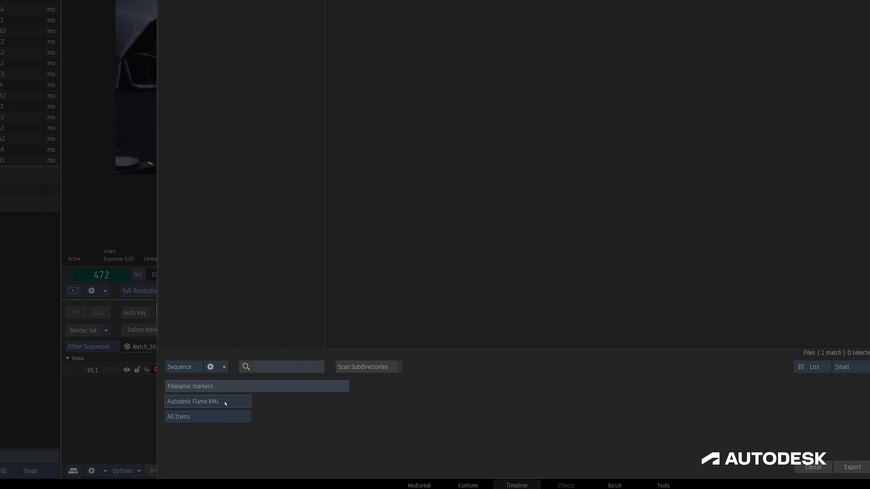
Export all items with all columns in Autodesk Flame CSV format under the filename markers.
click(225, 404)
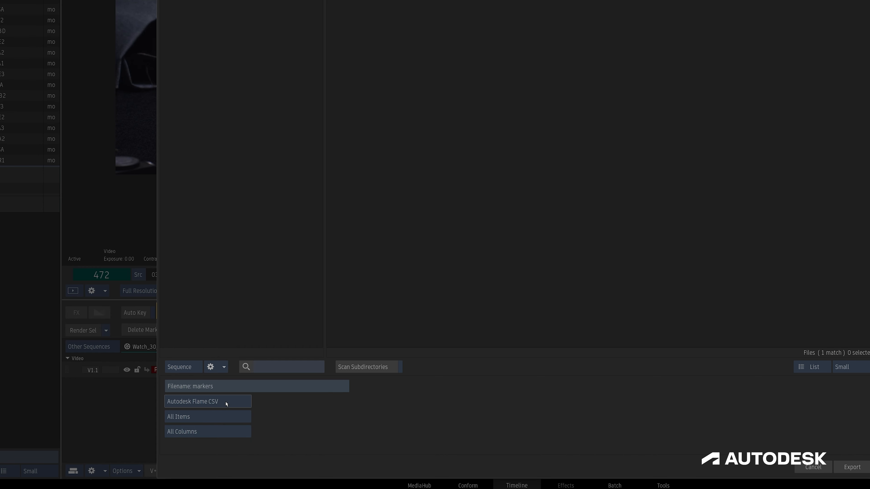
click(225, 403)
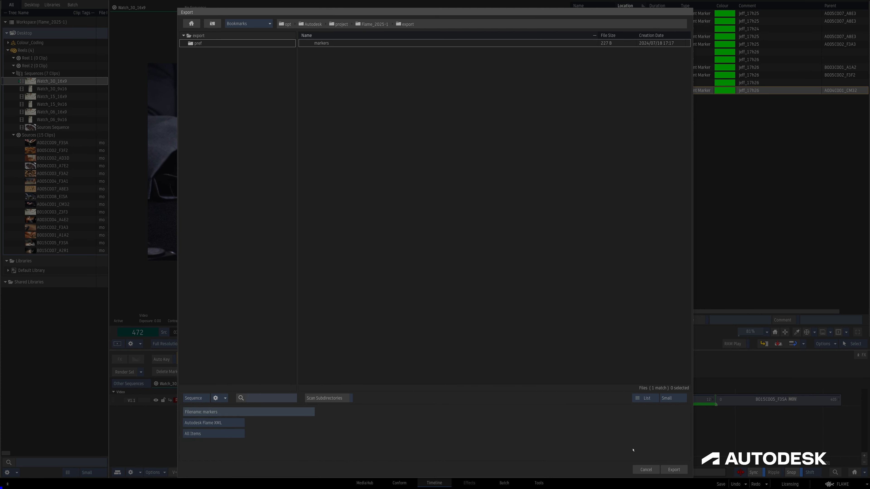
click(675, 470)
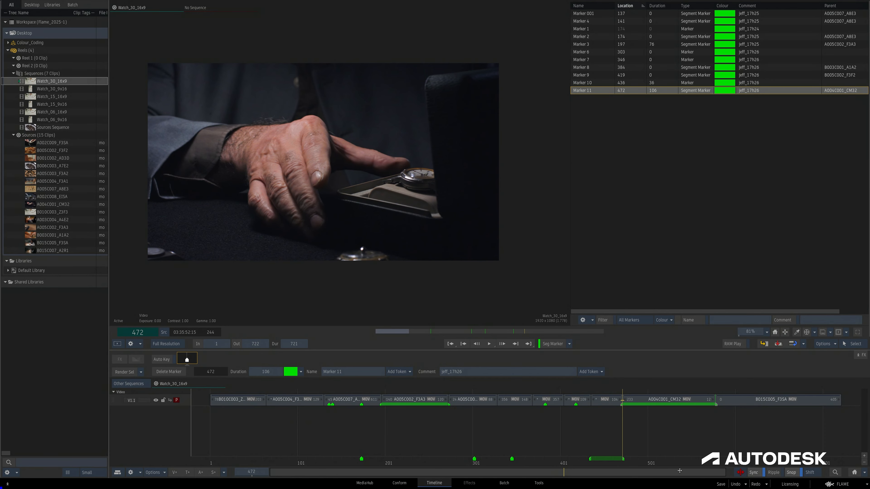
Open the Watch_30_9x16 sequence and import the exported markers file into it with Append Markers.
double_click(63, 89)
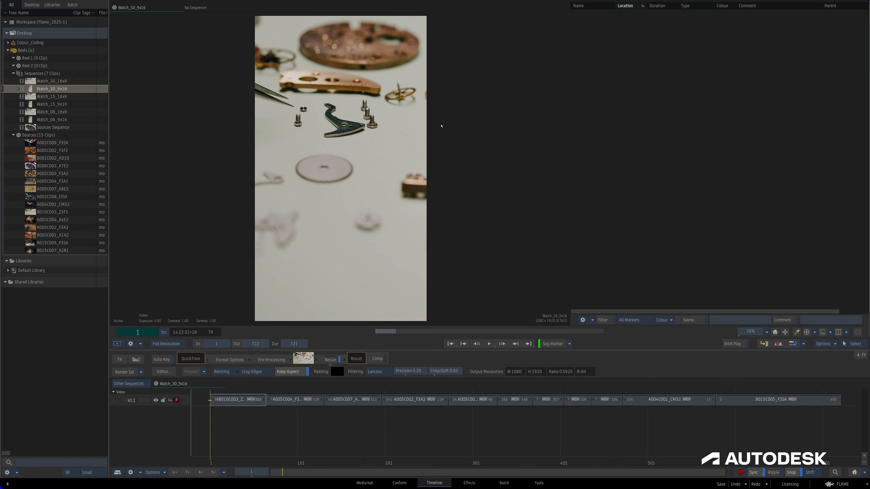
right_click(632, 158)
click(644, 165)
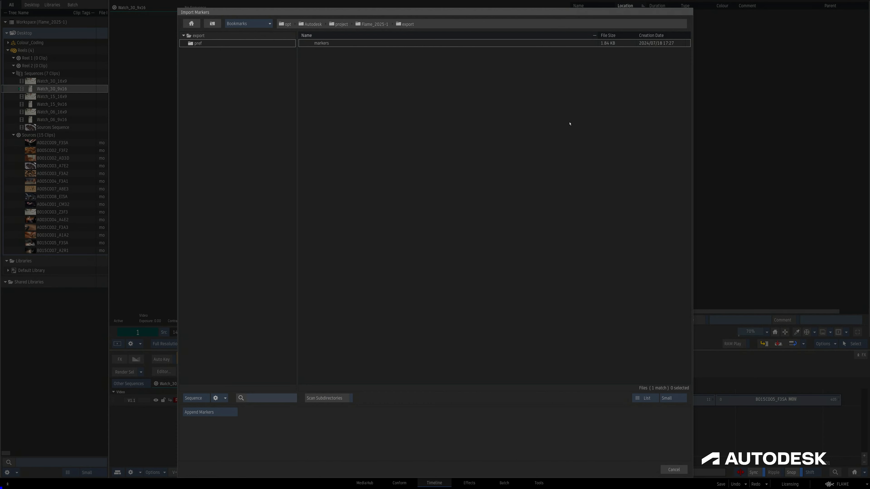
double_click(347, 45)
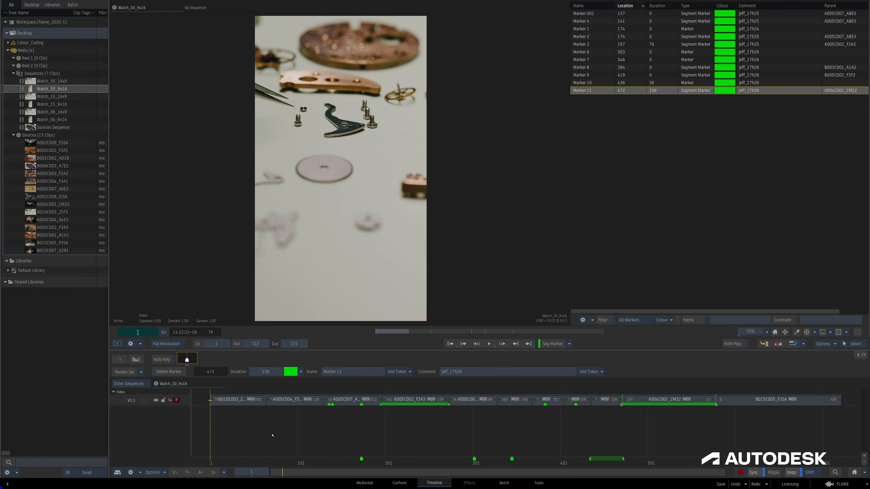
Compare the marker lists and timelines of Watch_30_16x9 and Watch_30_9x16 by switching between the two sequences.
double_click(59, 82)
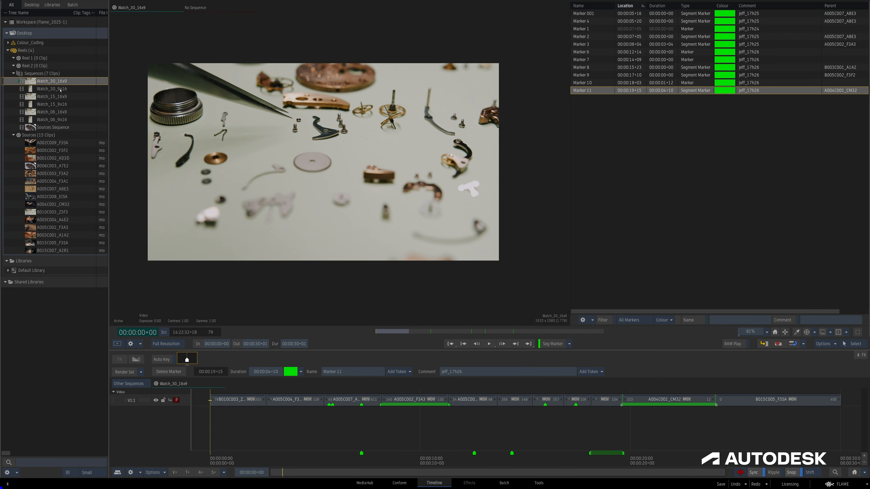
double_click(61, 89)
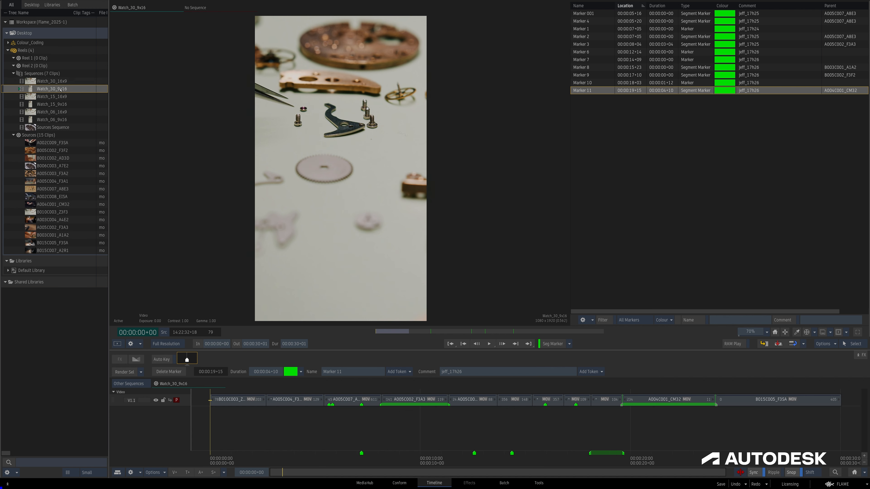
key(Up)
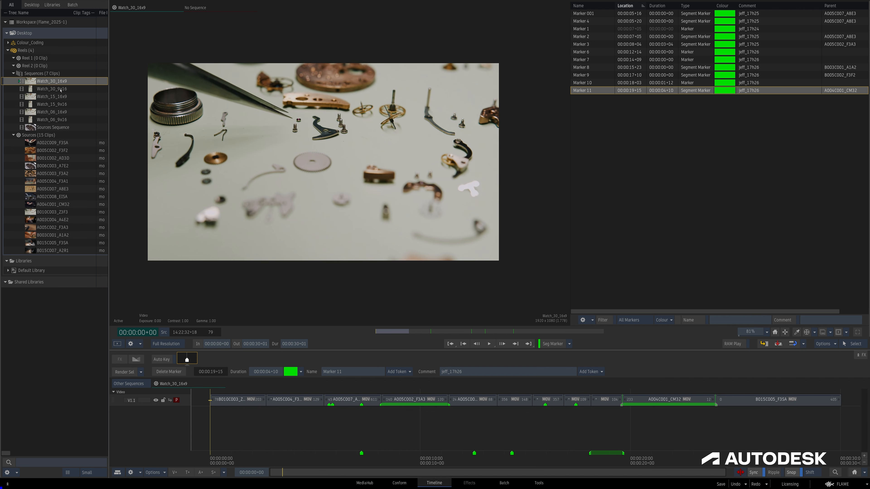
key(Down)
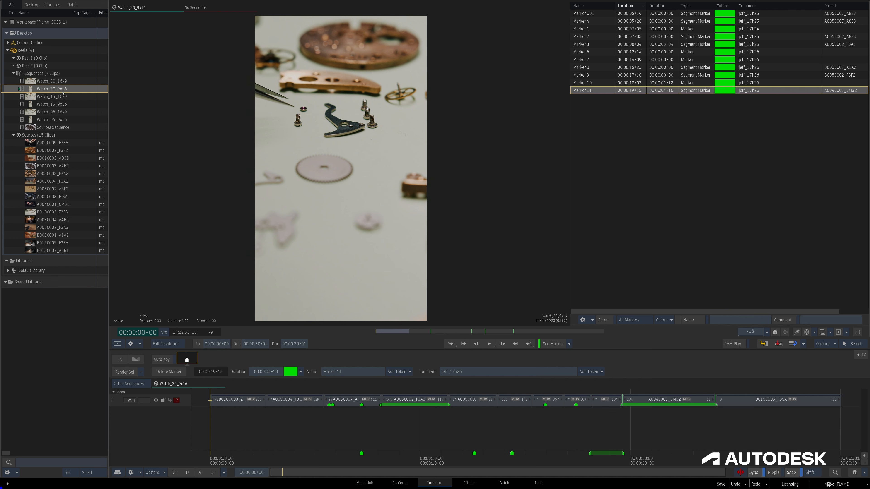
Copy Marker 001, Marker 4, Marker 1 and Marker 2 from Watch_30_9x16 and paste them at the start of Watch_15_16x9.
drag(582, 15, 588, 37)
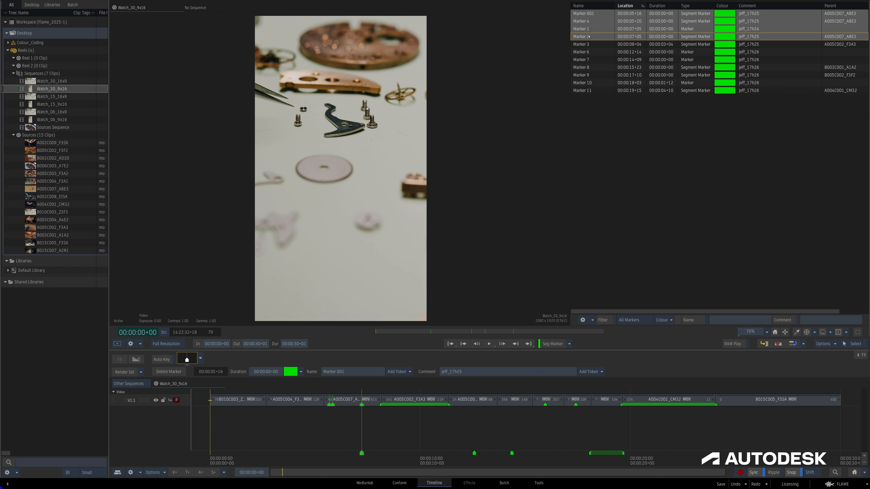
right_click(585, 32)
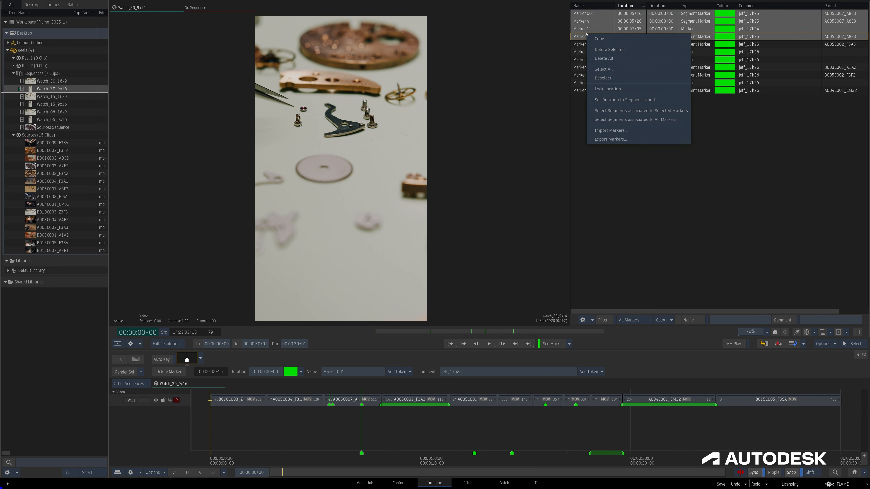
click(601, 40)
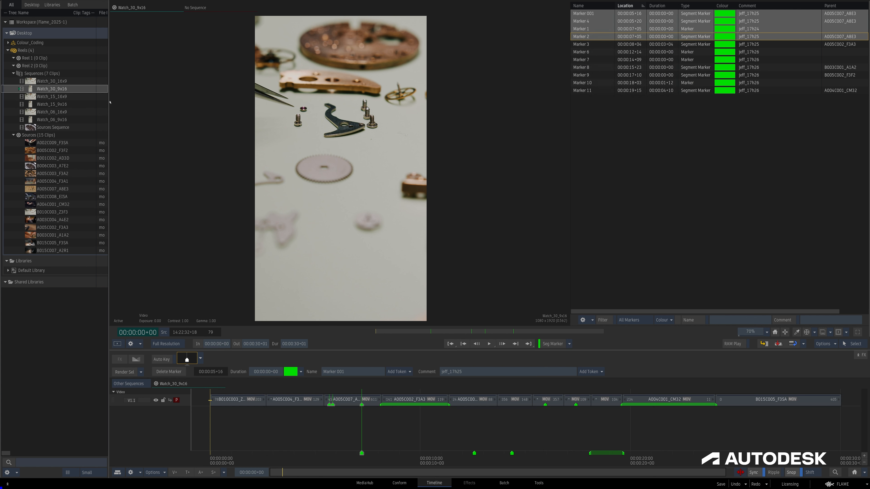
click(50, 97)
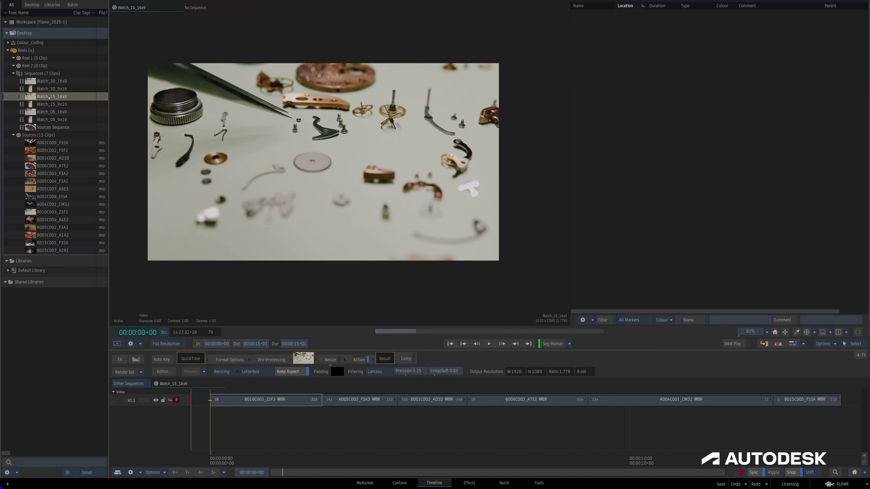
right_click(602, 73)
click(621, 82)
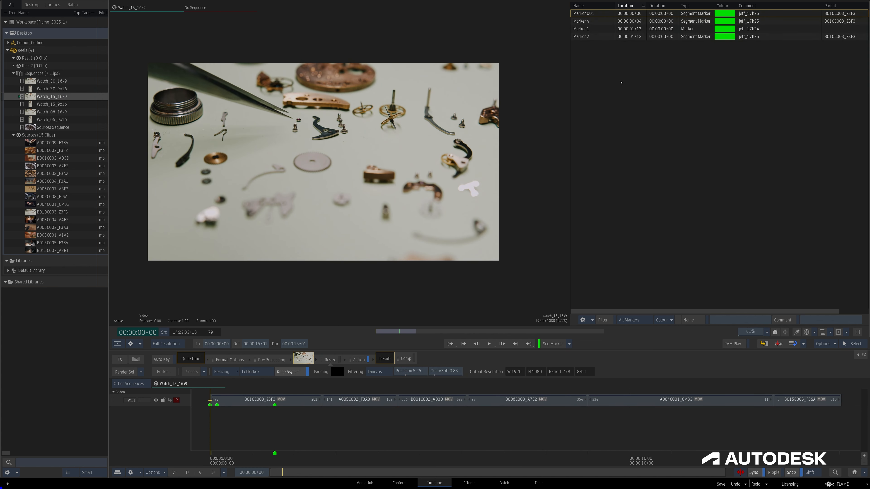
Paste the copied markers again in Watch_15_16x9 with the positioner at 00:00:03+14.
click(361, 459)
right_click(598, 92)
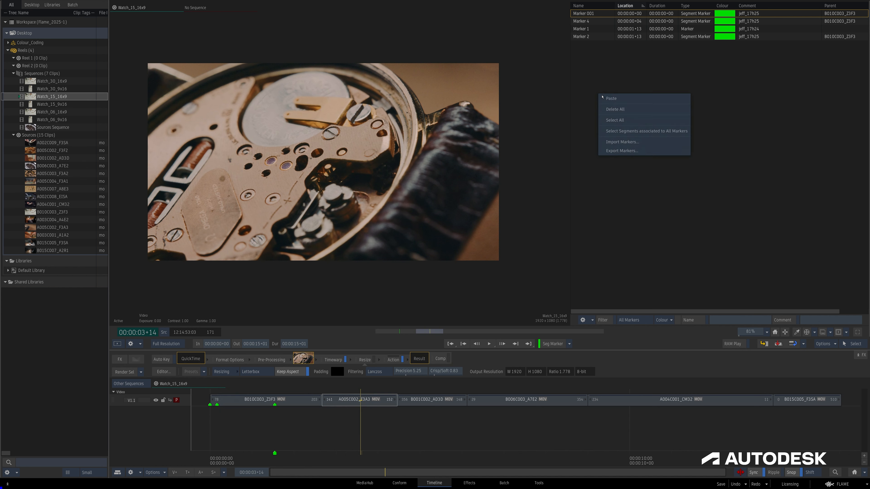
click(608, 100)
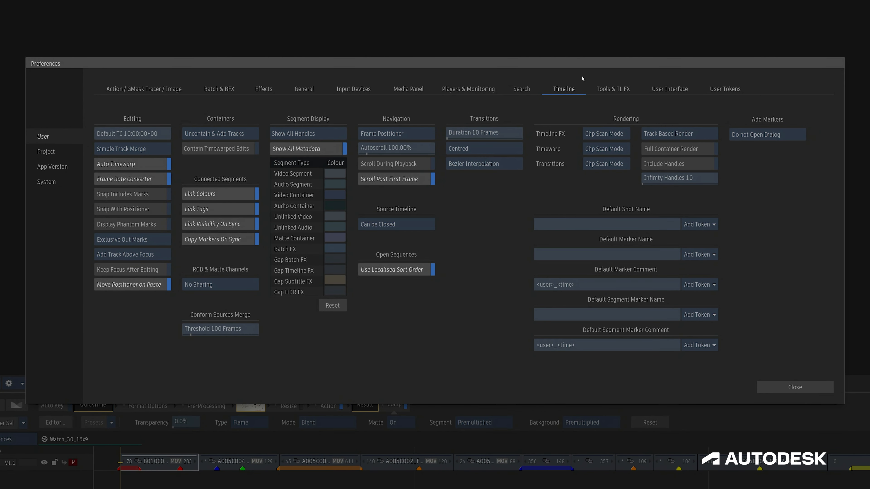
Toggle the Copy Markers On Sync timeline preference off and back on, and close the preferences.
click(218, 241)
click(218, 242)
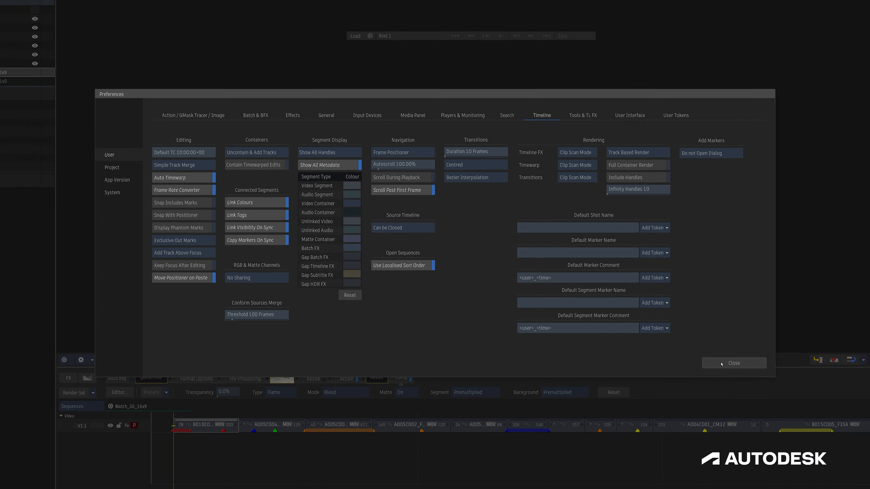
click(765, 390)
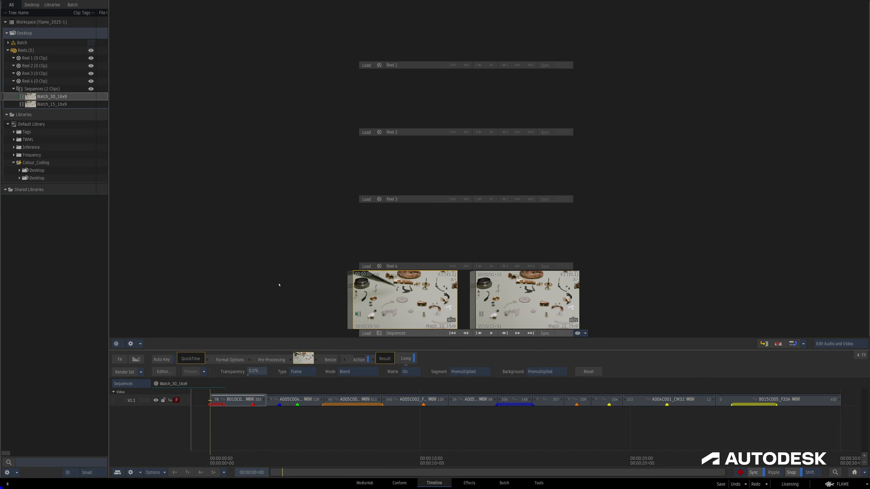
Check the Watch_15_16x9 timeline, and sync the connected segments from all segments on the Watch_30_16x9 video track.
click(522, 309)
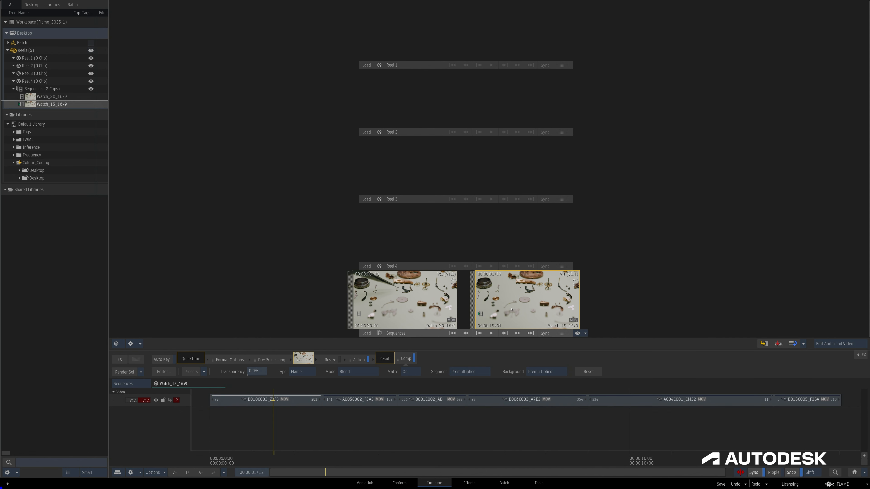
click(392, 315)
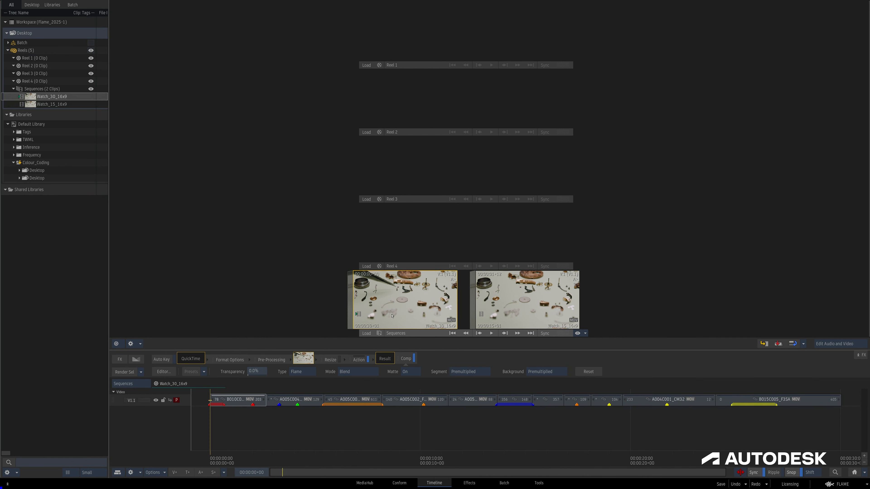
click(186, 403)
right_click(233, 402)
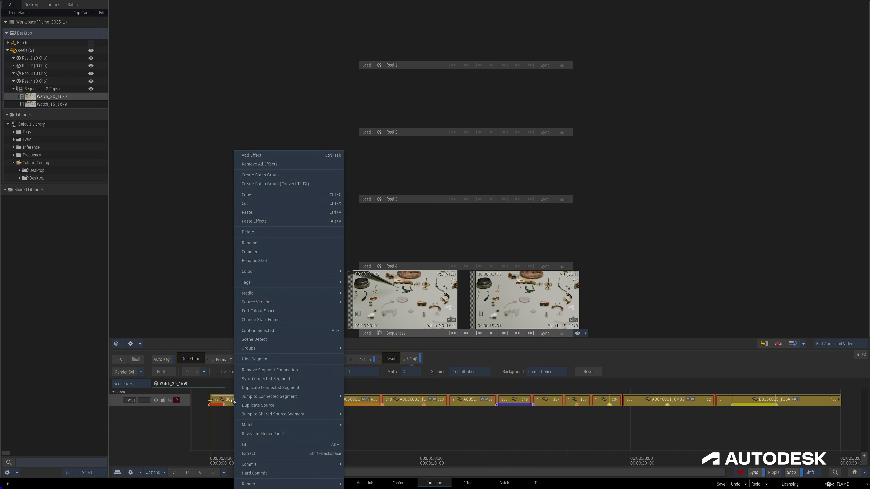
click(253, 379)
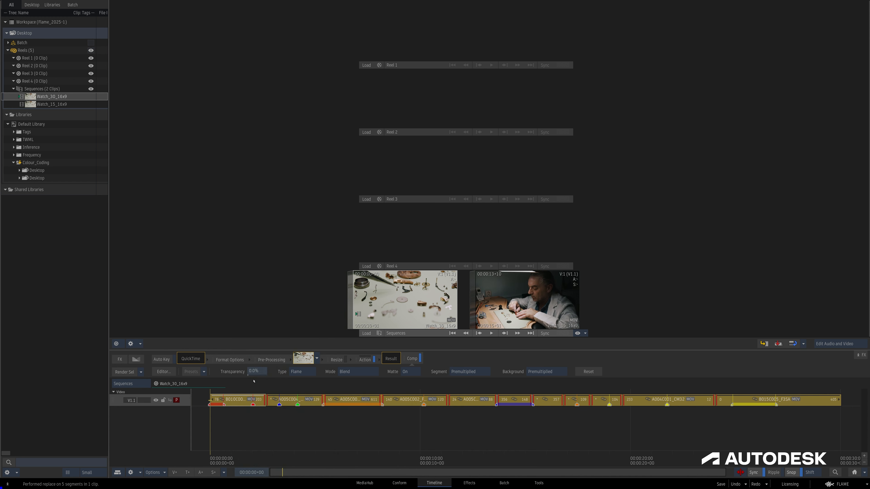
In Watch_15_16x9, set the A004C001_CM32 segment marker's colour to Logo-Removal and move the marker to 00:00:09+04.
double_click(483, 301)
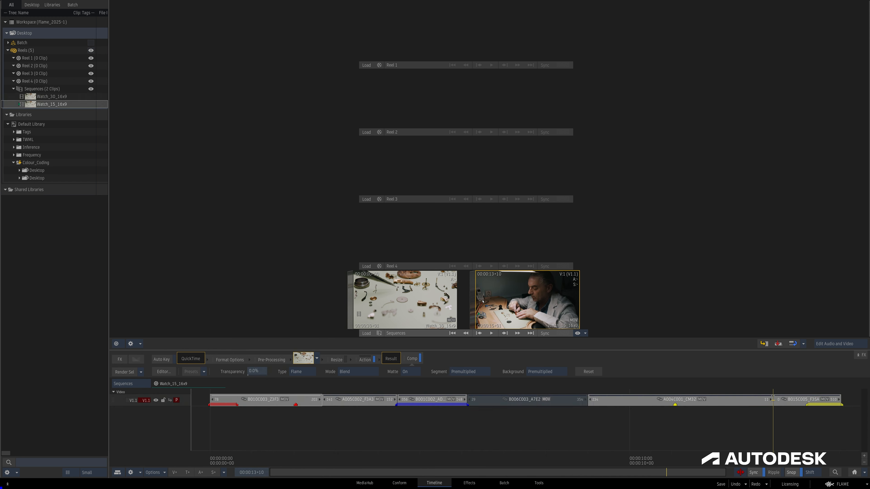
click(397, 430)
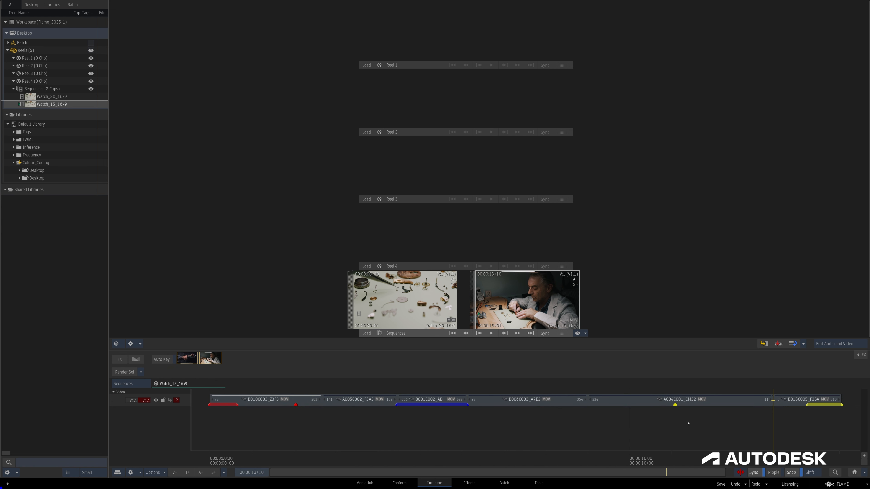
click(676, 406)
click(301, 372)
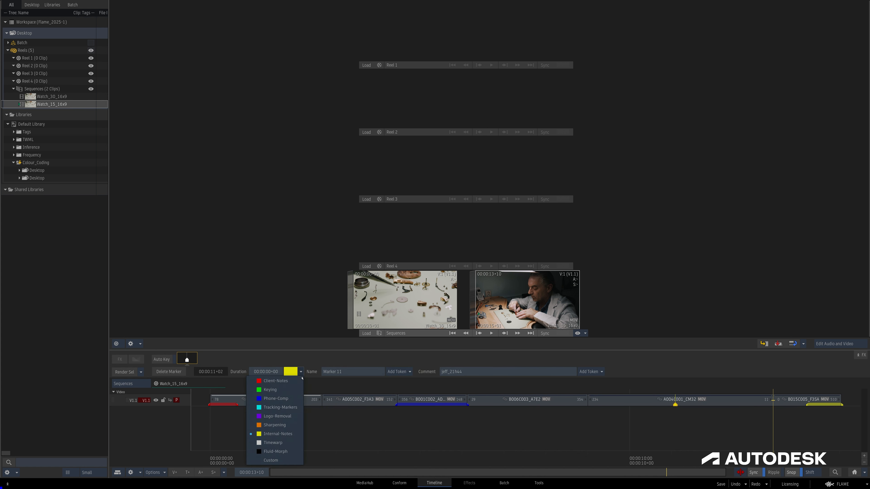
click(268, 414)
drag(676, 406, 588, 409)
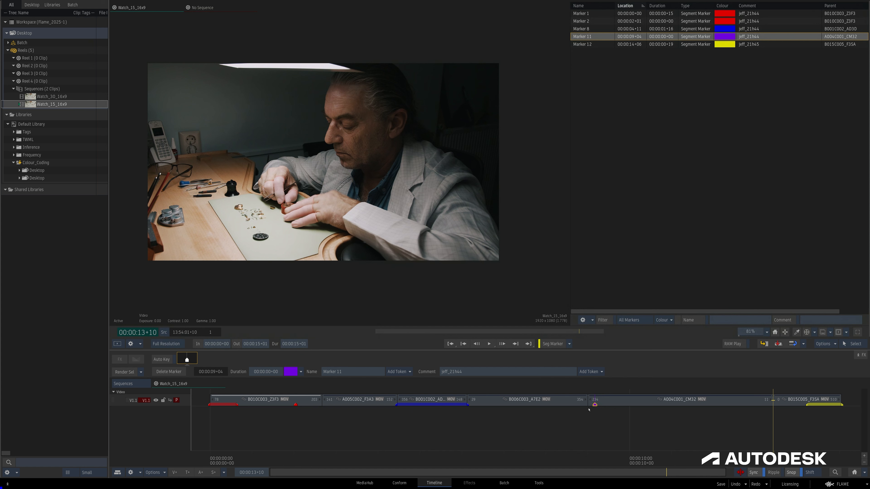
Open the available actions for the Logo-Removal marker in the marker list.
right_click(584, 36)
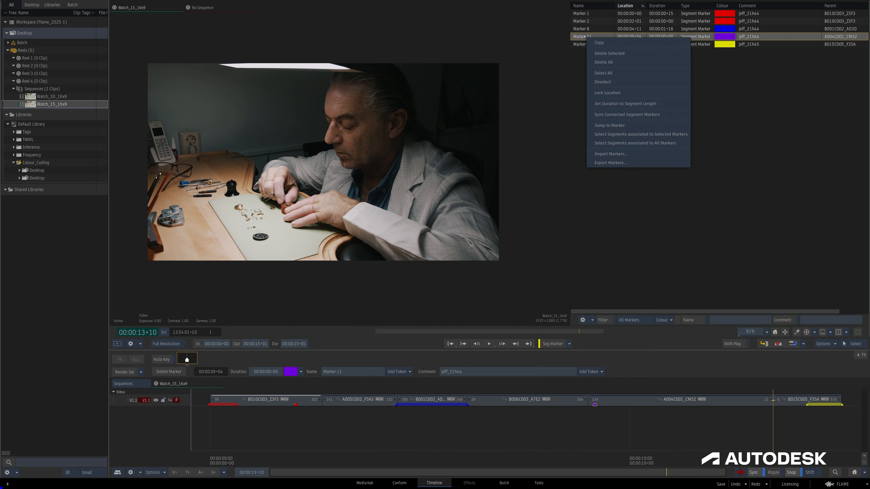